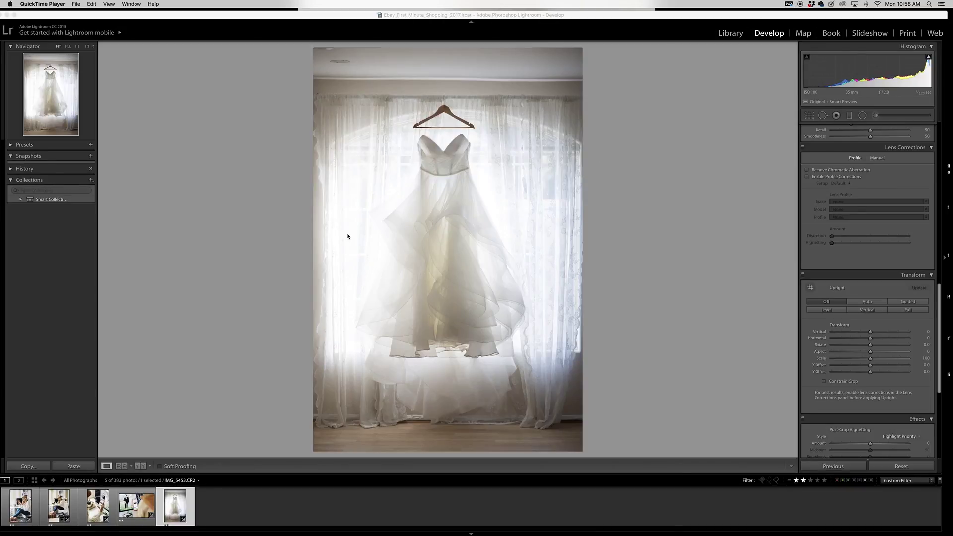
Bring the Lightroom window with the wedding dress photo in Develop to the front
drag(335, 17, 335, 14)
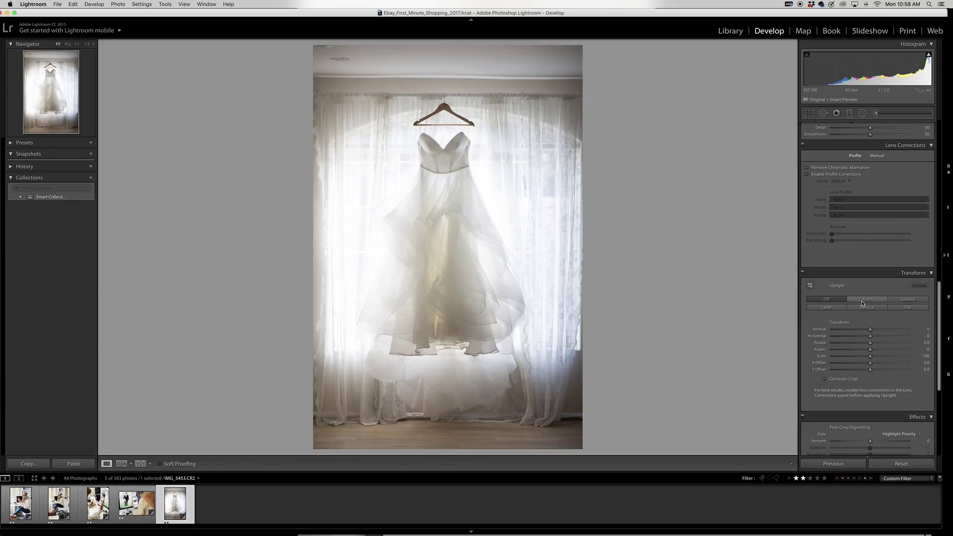
Apply Auto Upright to straighten the window's vertical lines in the dress photo
click(865, 300)
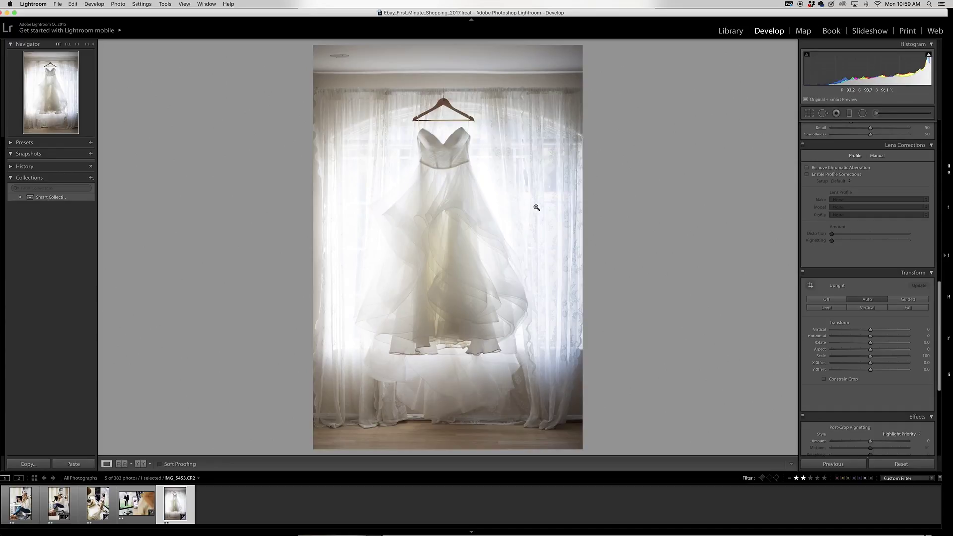
Crop the photo inward from the top-right and bottom-left corners toward the bright window
click(808, 113)
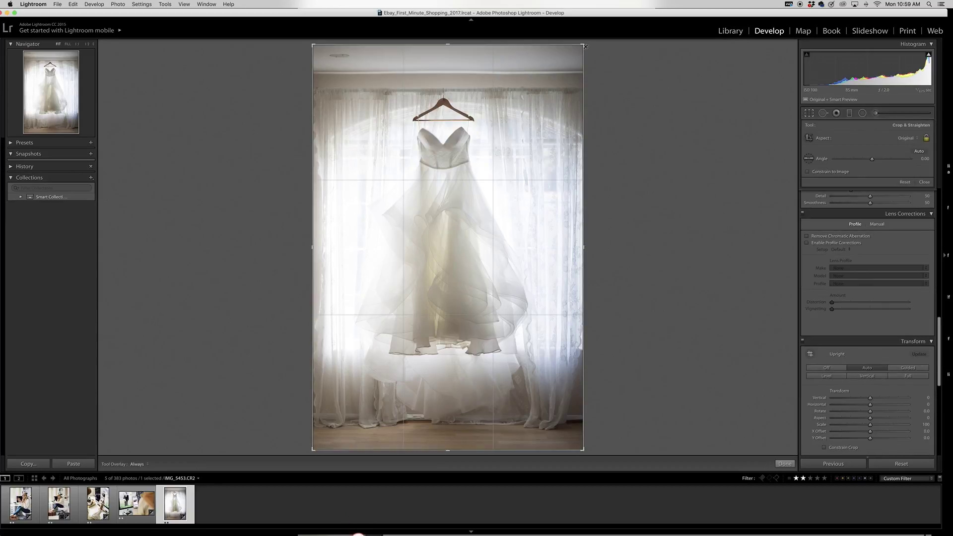
drag(582, 46, 573, 60)
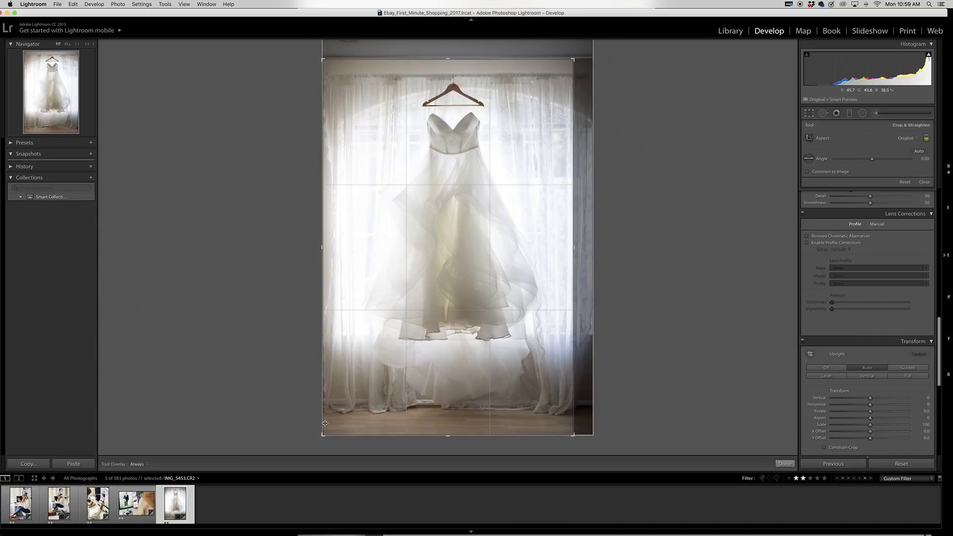
drag(325, 425, 328, 419)
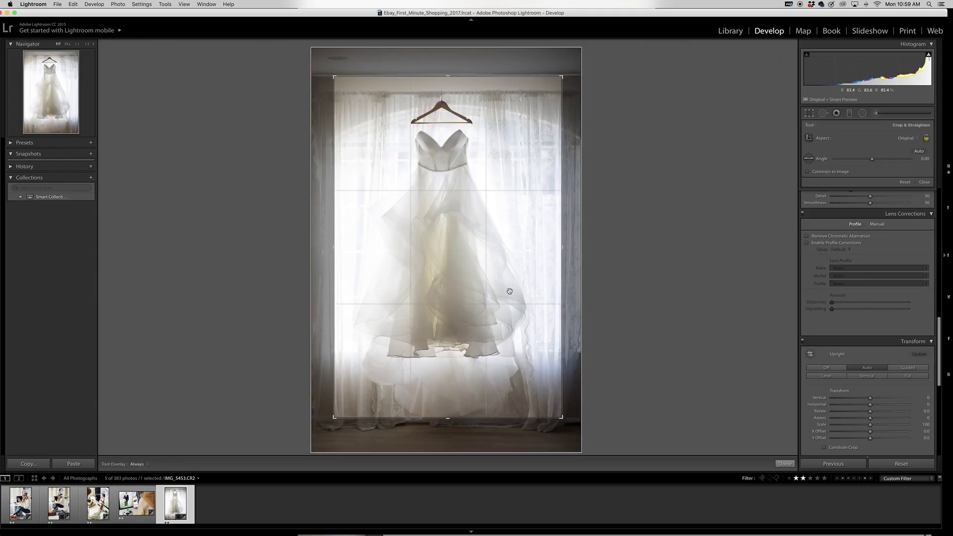
drag(508, 291, 505, 288)
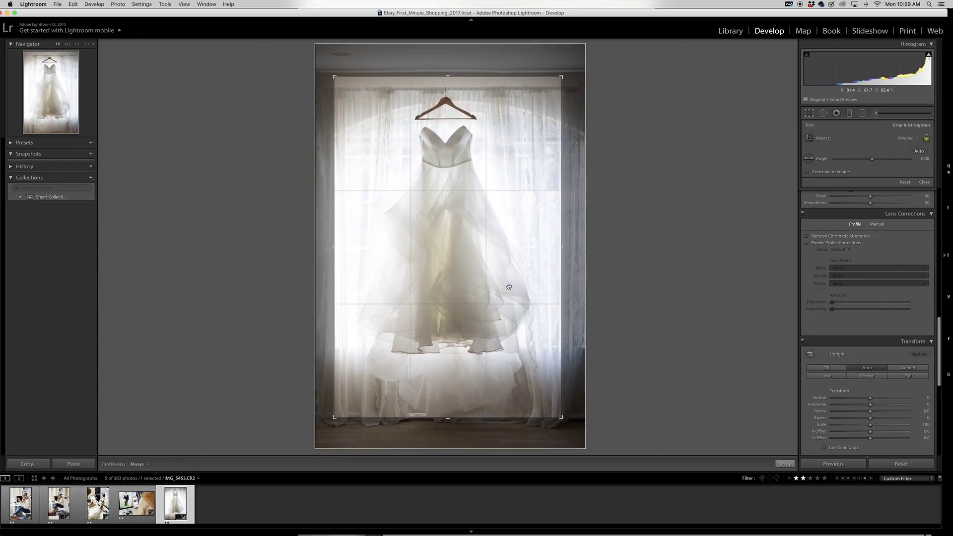
drag(334, 418, 339, 412)
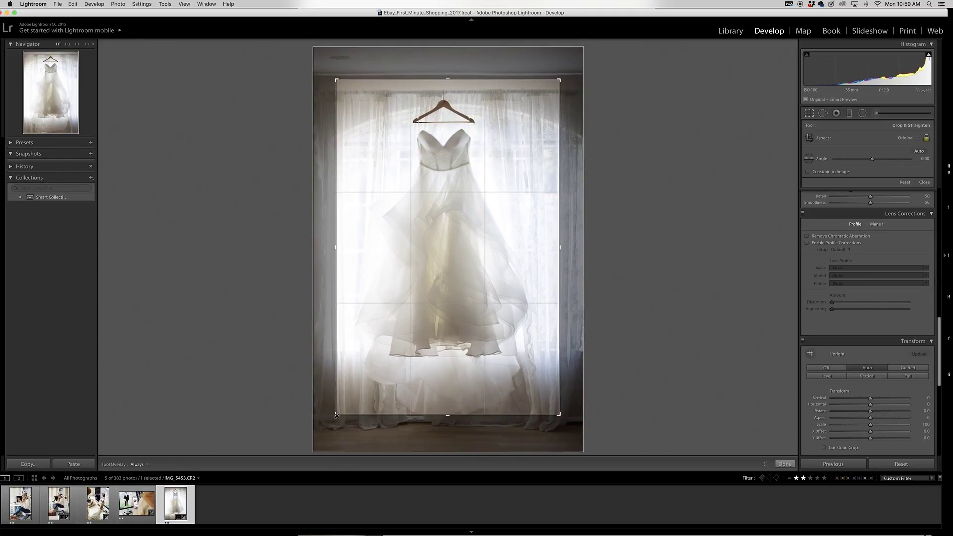
click(809, 114)
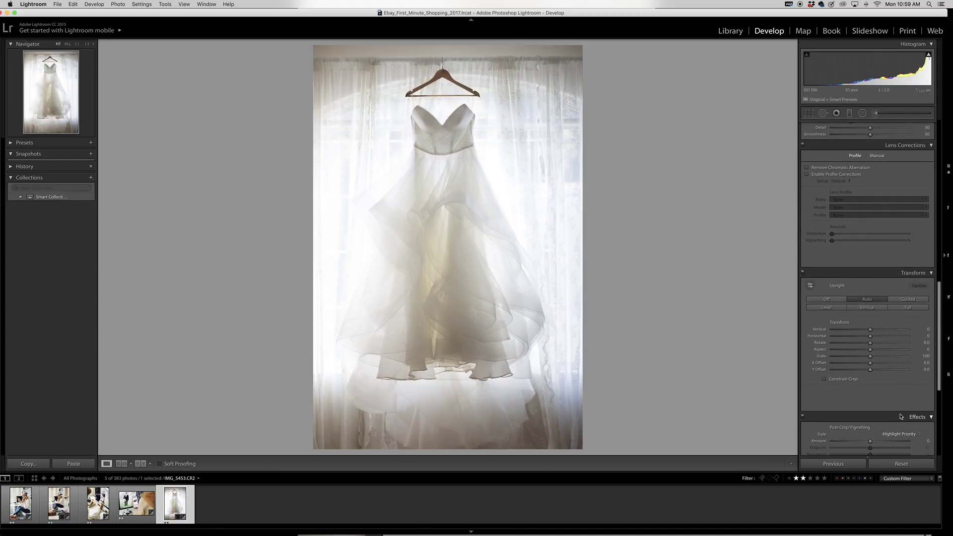
Refine the crop by trimming a little more from the top-right
click(809, 113)
drag(560, 80, 558, 83)
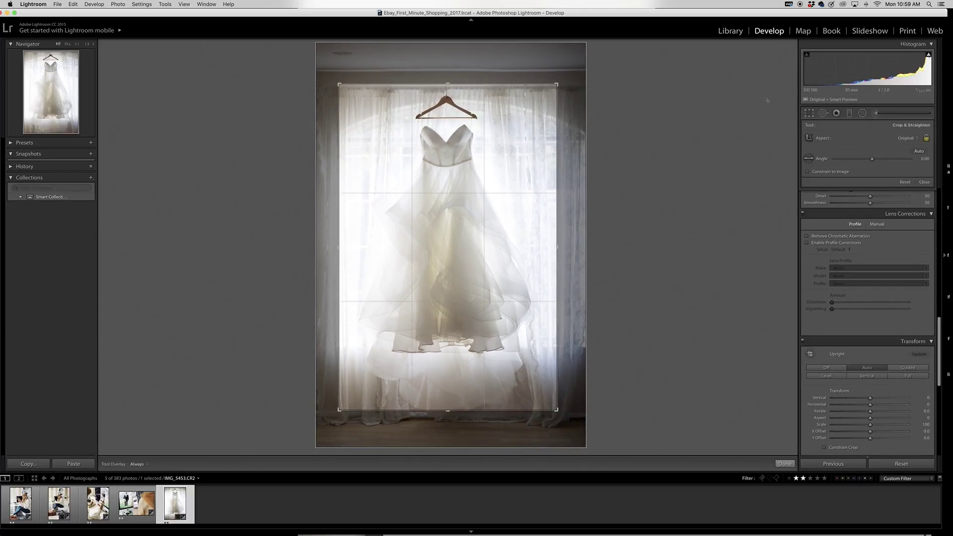
click(810, 115)
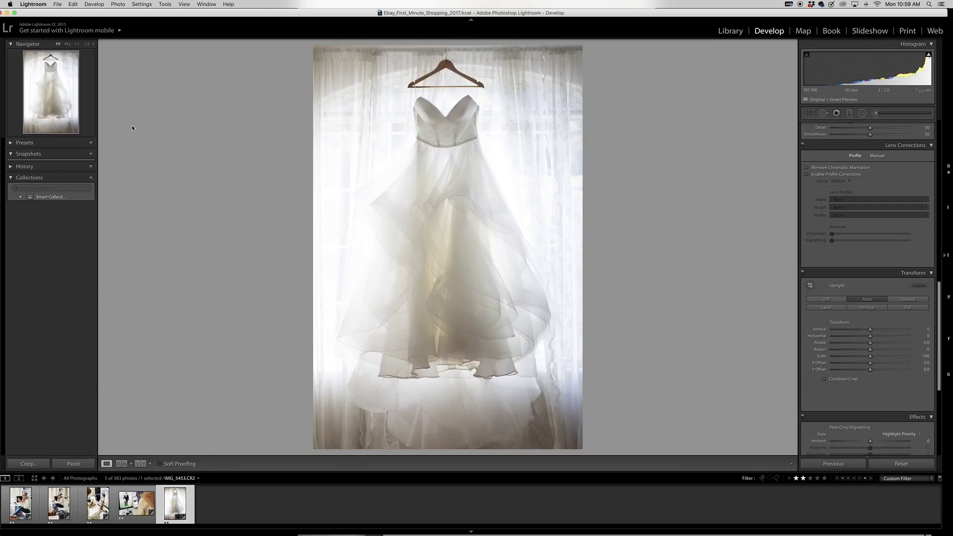
Apply the Jana Williams preset from the Jana Williams Preset folder, then collapse Presets
click(12, 144)
click(42, 162)
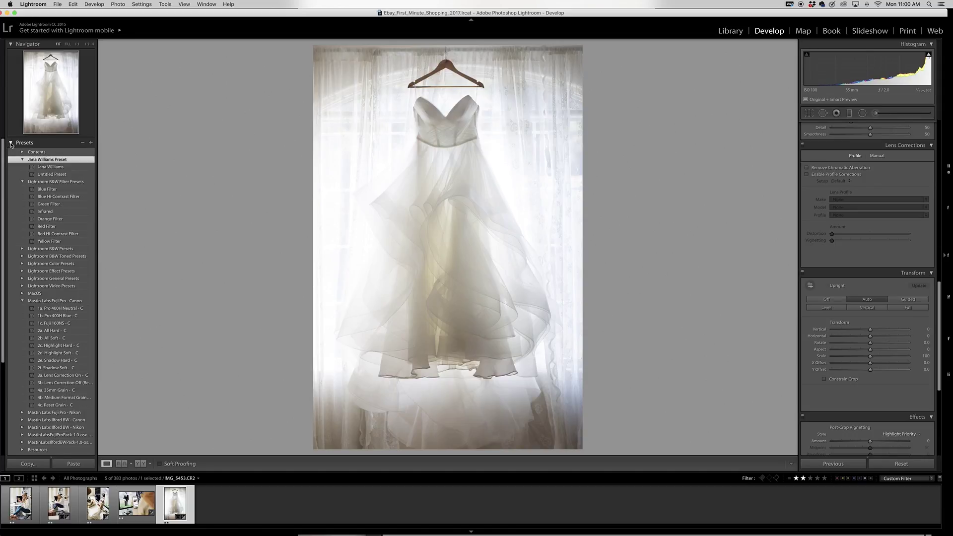
click(51, 170)
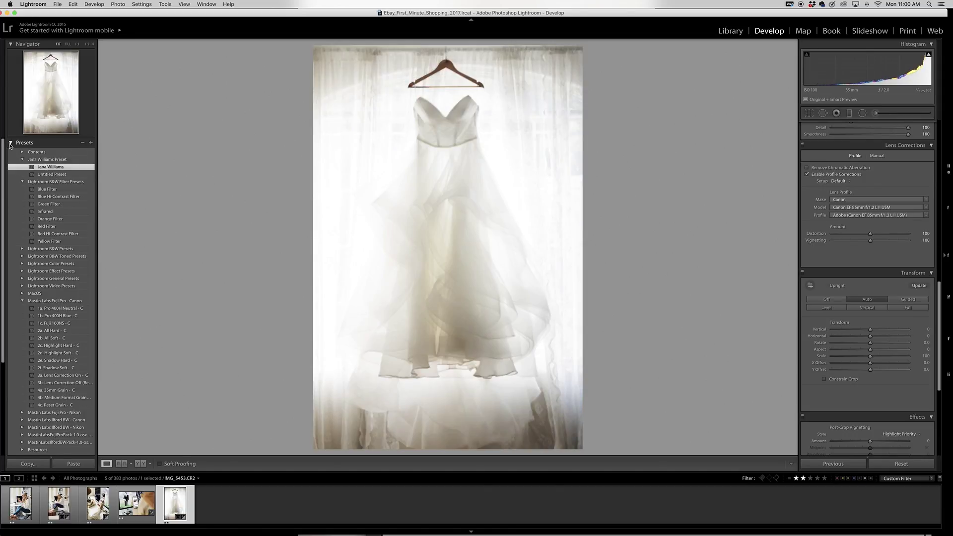
click(10, 143)
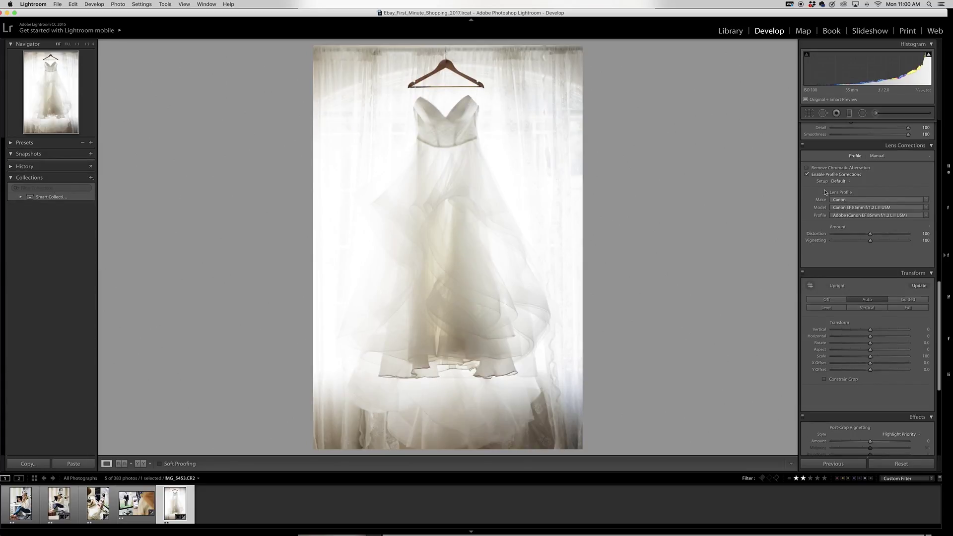
scroll(874, 210, up, 10)
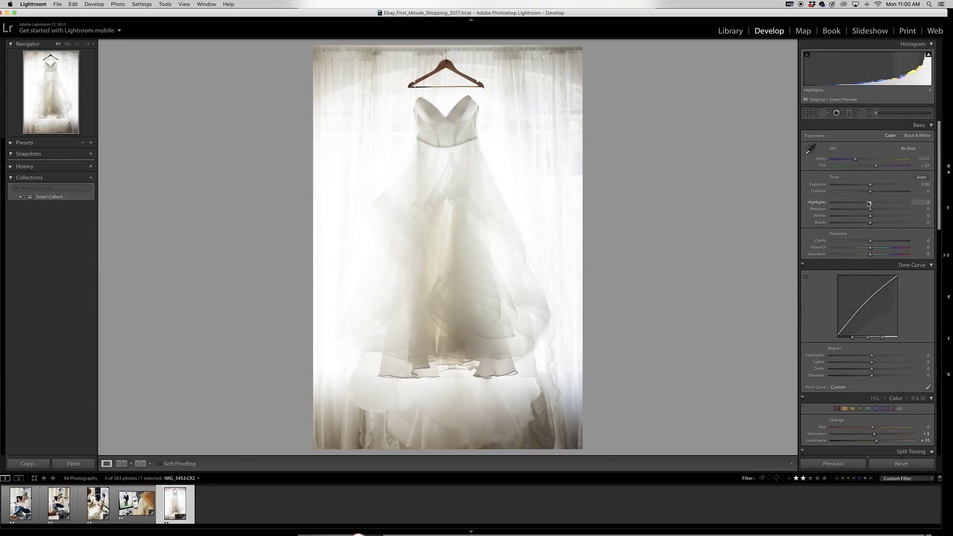
Pull Highlights down to -94 and raise Shadows to +100 in the Basic panel
drag(871, 203, 911, 216)
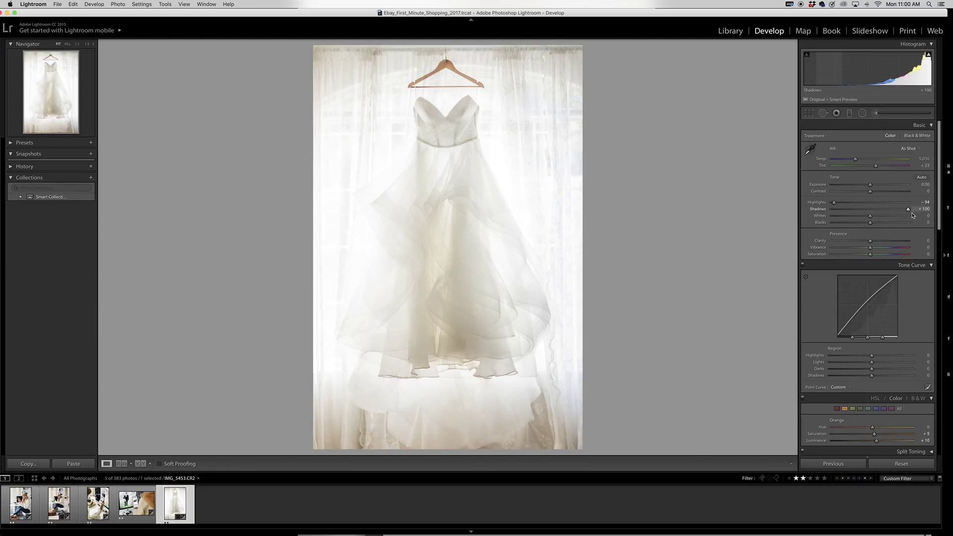
Edit the photo in Photoshop CC 2017, opening it despite the Camera Raw compatibility warning
click(122, 4)
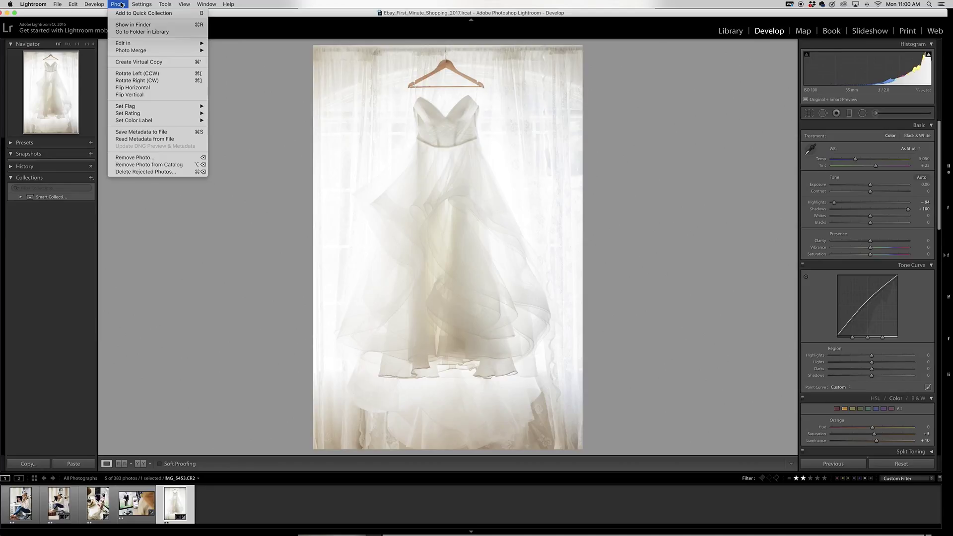
mouse_move(121, 46)
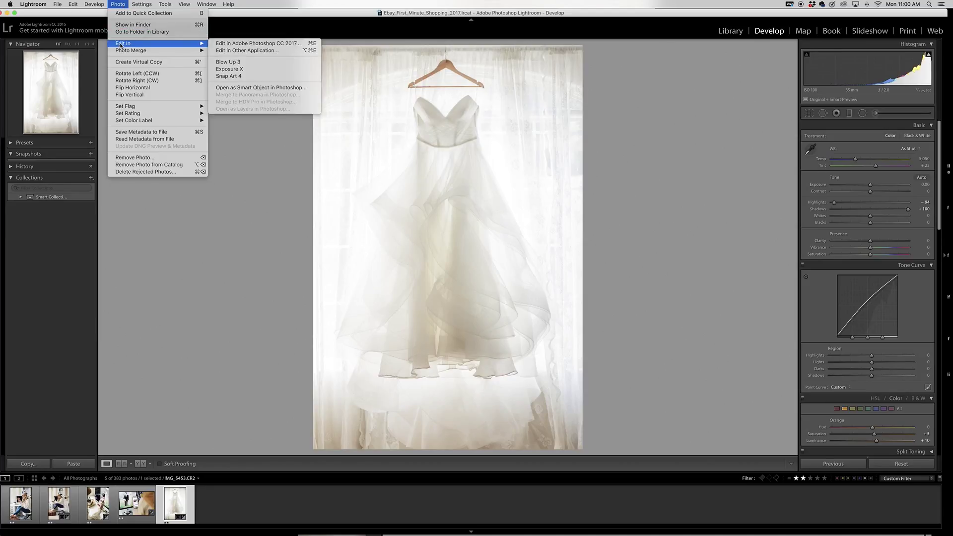
click(230, 45)
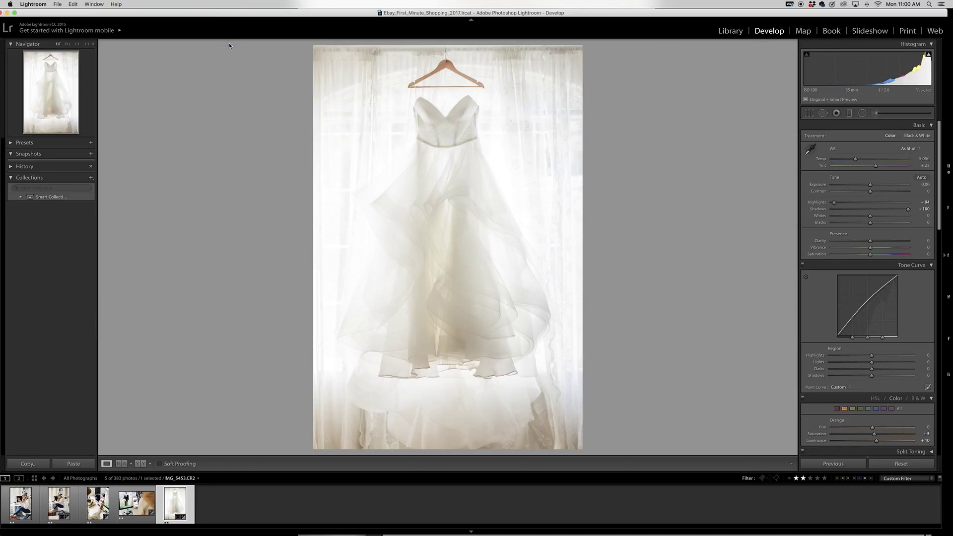
click(568, 178)
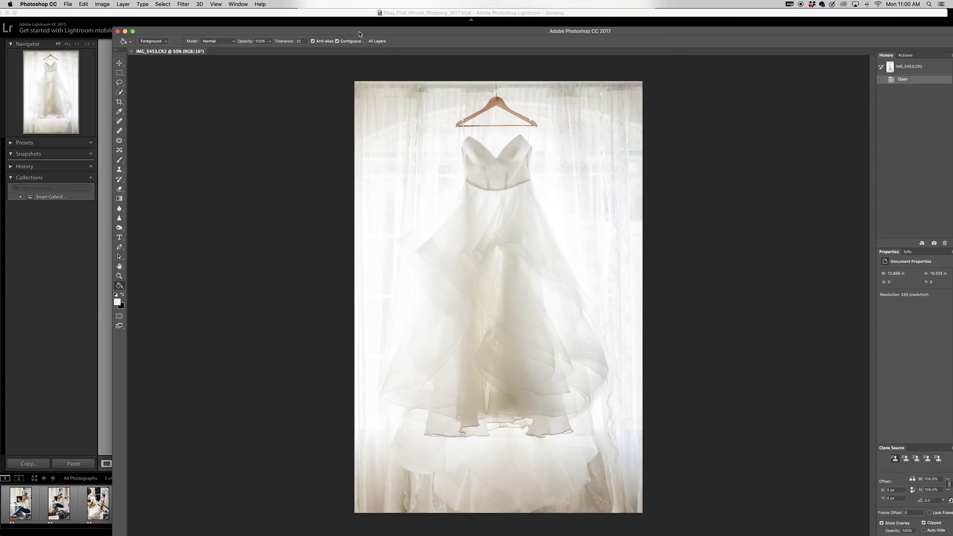
Move the Photoshop window to the top of the screen and switch to the Brush tool
drag(360, 34, 279, 7)
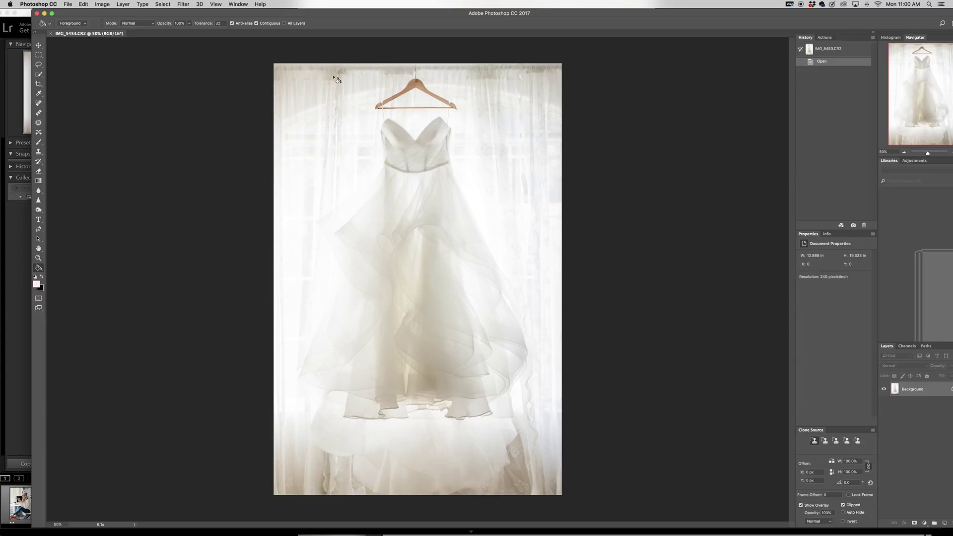
key(b)
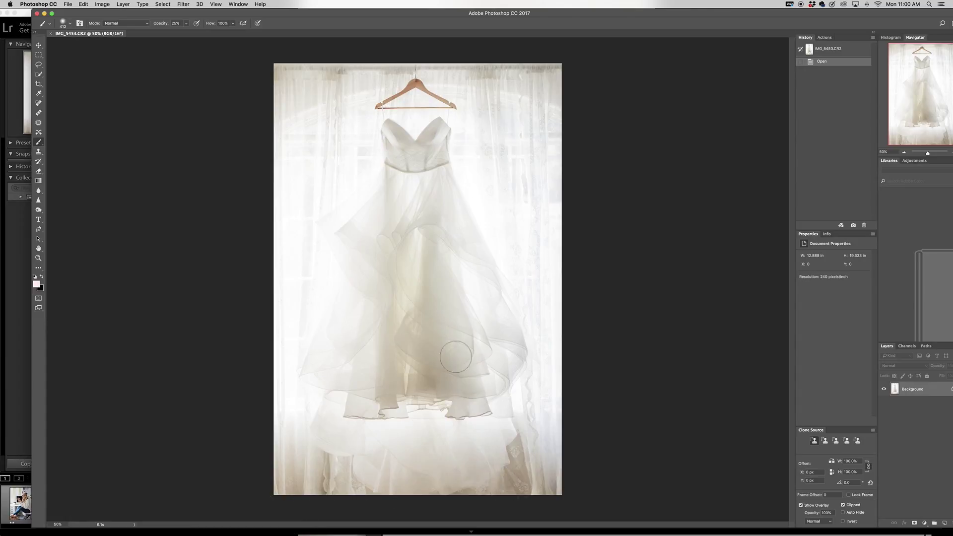
Run the Lighten Here action and set the brush size to 1040 px
click(827, 38)
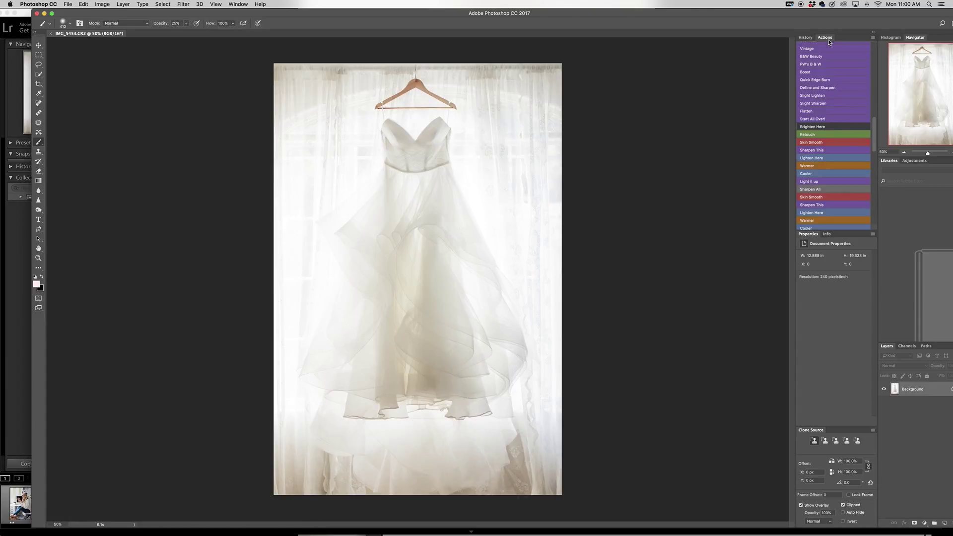
click(831, 159)
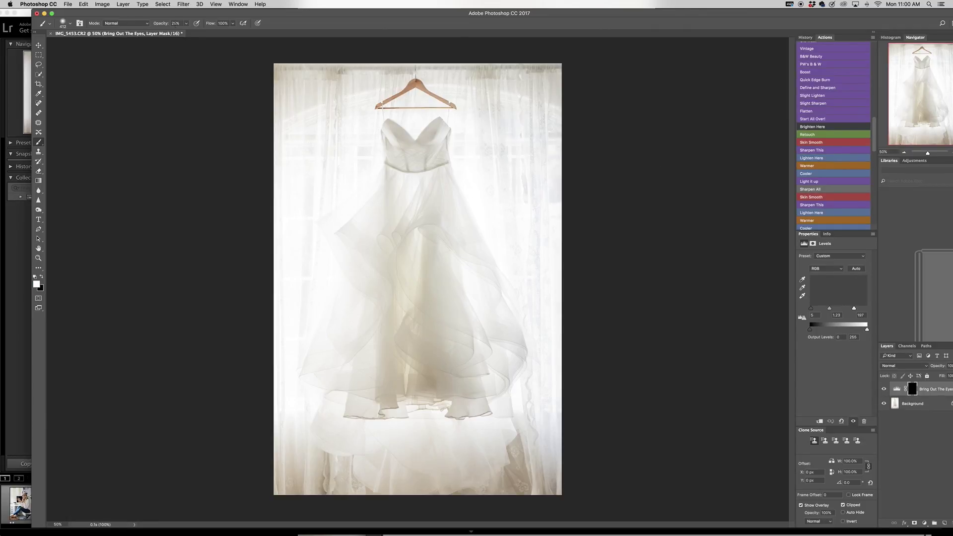
click(70, 23)
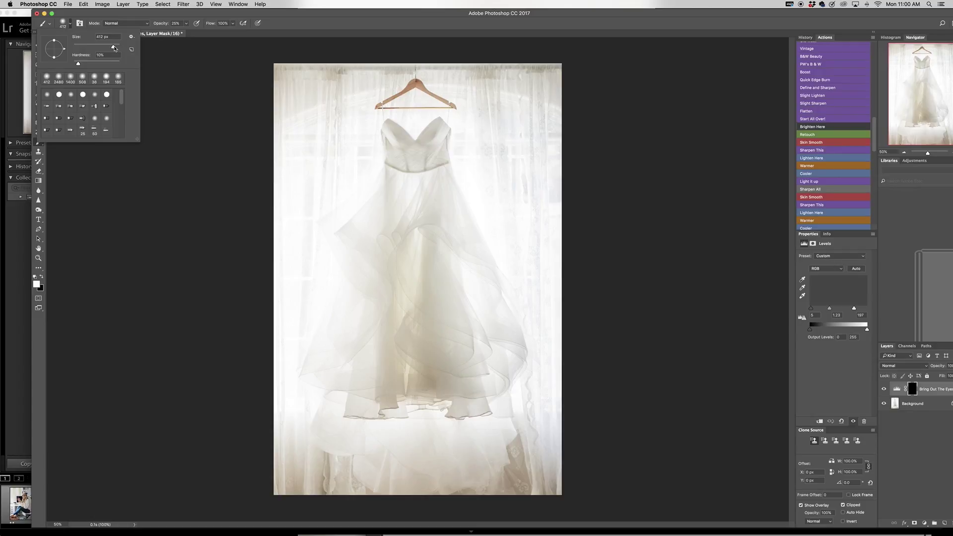
drag(114, 47, 117, 48)
click(303, 447)
Paint the Levels mask over the dress hem and both top corners
mouse_move(296, 475)
mouse_down()
mouse_move(308, 465)
mouse_move(517, 472)
mouse_move(540, 481)
mouse_up()
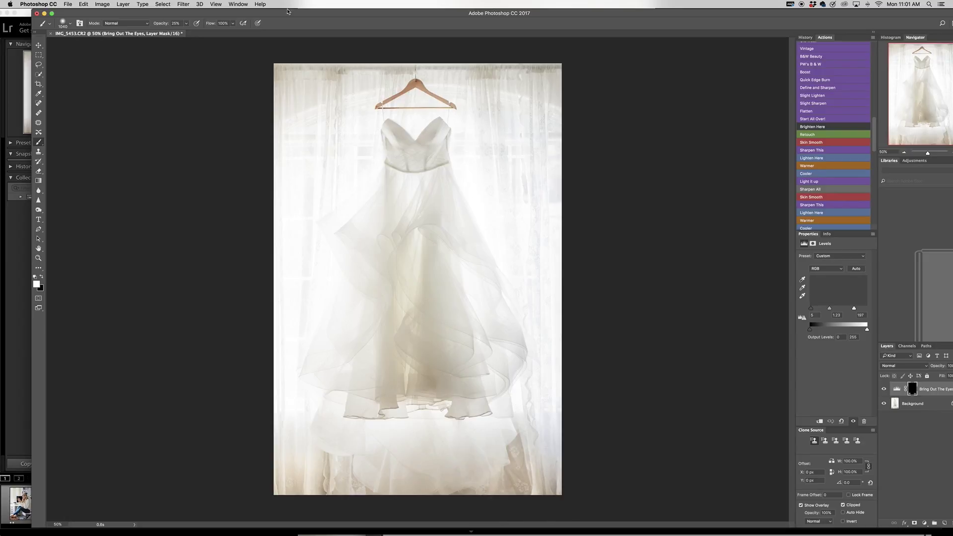
drag(320, 80, 290, 76)
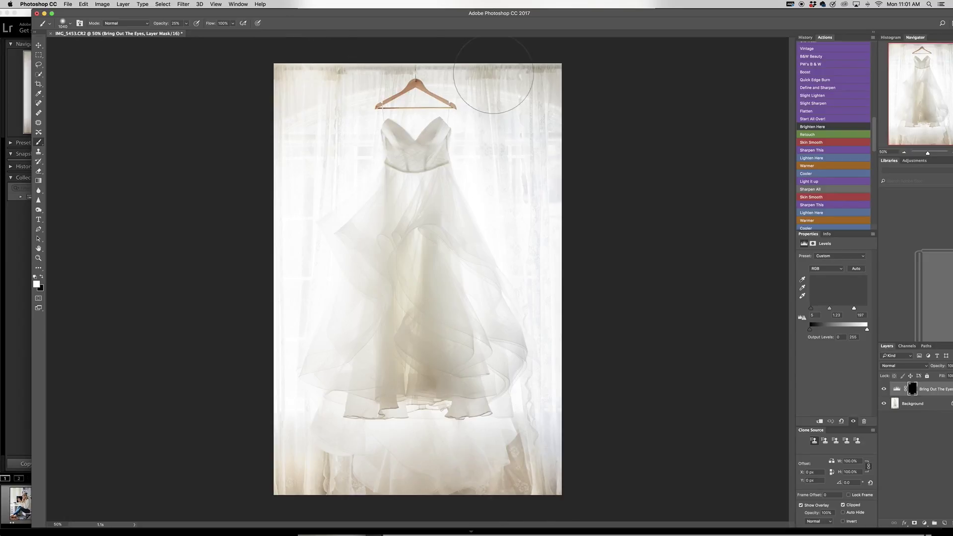
mouse_move(478, 85)
mouse_down()
mouse_move(517, 85)
mouse_move(528, 102)
mouse_up()
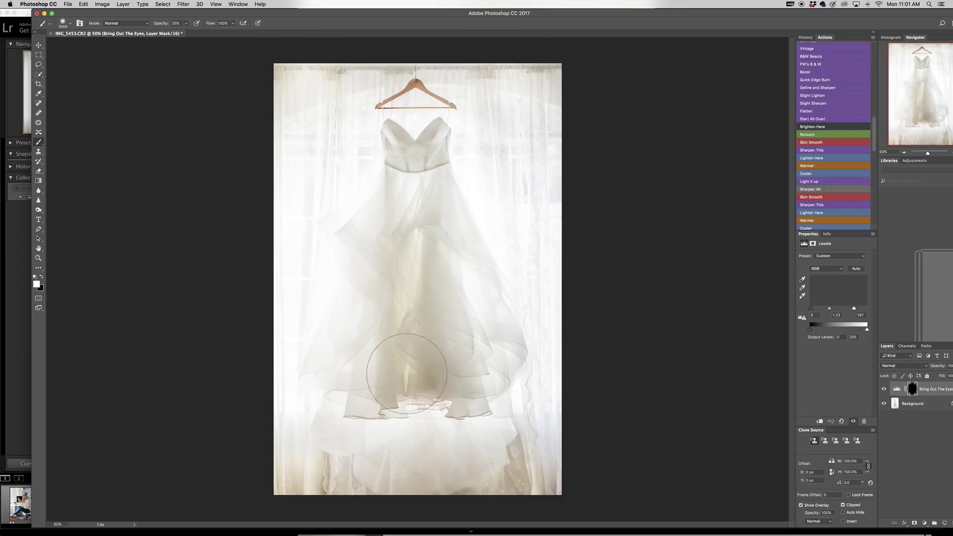
mouse_move(400, 374)
mouse_down()
mouse_move(383, 394)
mouse_move(362, 390)
mouse_move(410, 404)
mouse_move(451, 394)
mouse_move(404, 366)
mouse_move(393, 287)
mouse_move(404, 257)
mouse_move(320, 170)
mouse_move(298, 464)
mouse_move(497, 489)
mouse_move(546, 462)
mouse_up()
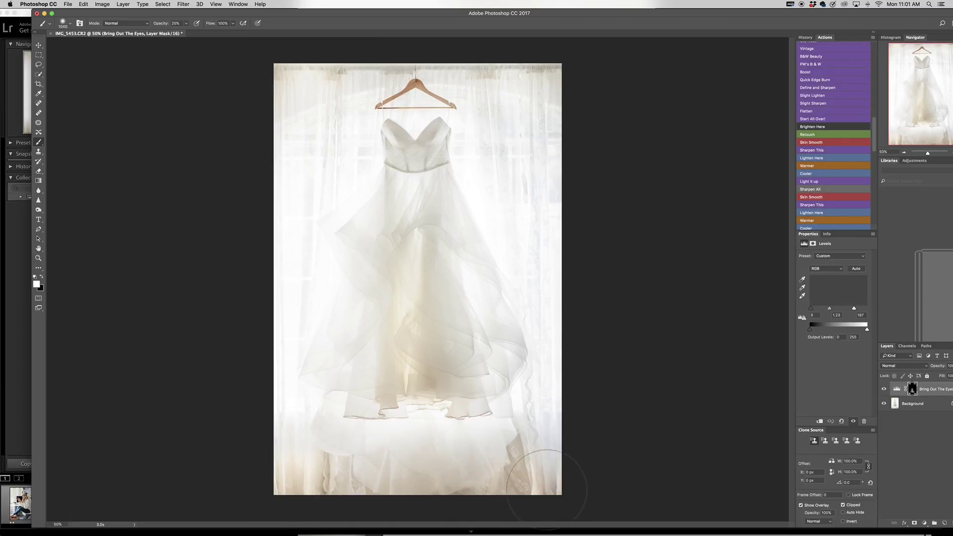
Flatten the image into a single Background layer and fit the window to the screen
click(124, 5)
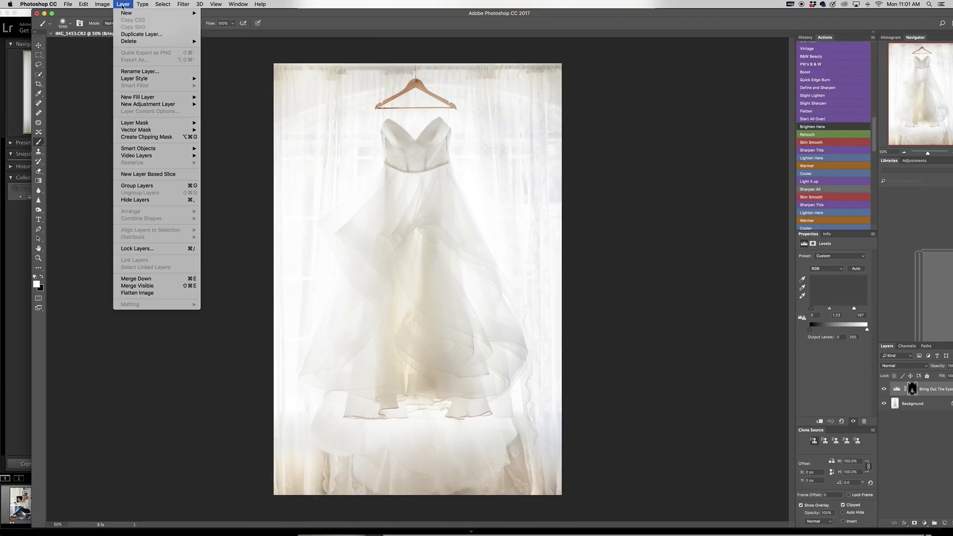
click(148, 294)
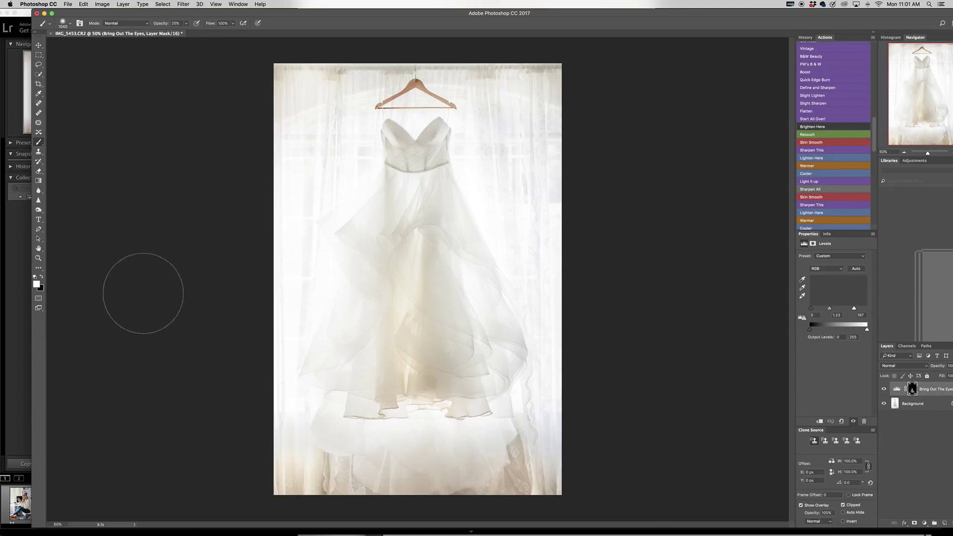
double_click(405, 15)
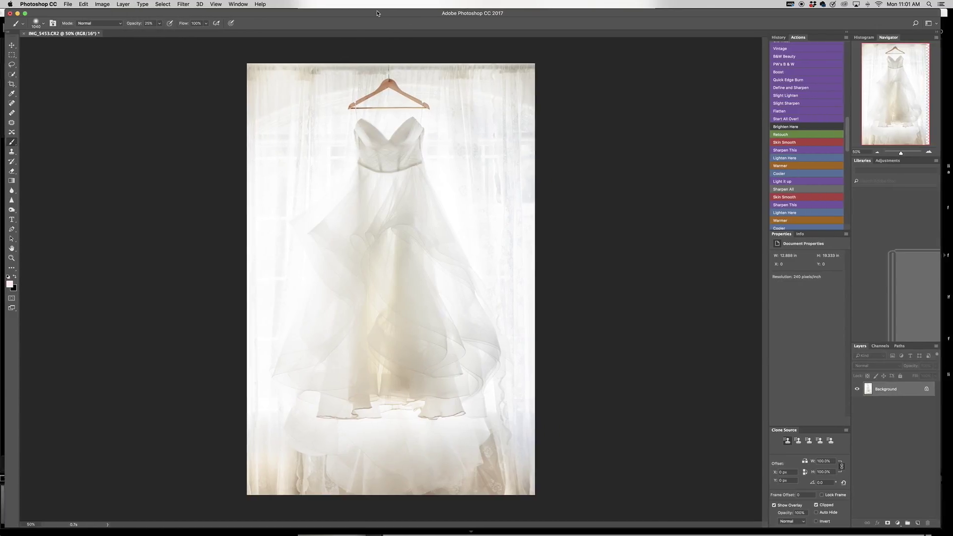
Add Layer 1 above the Background and set the foreground colour to pure white #ffffff
click(915, 524)
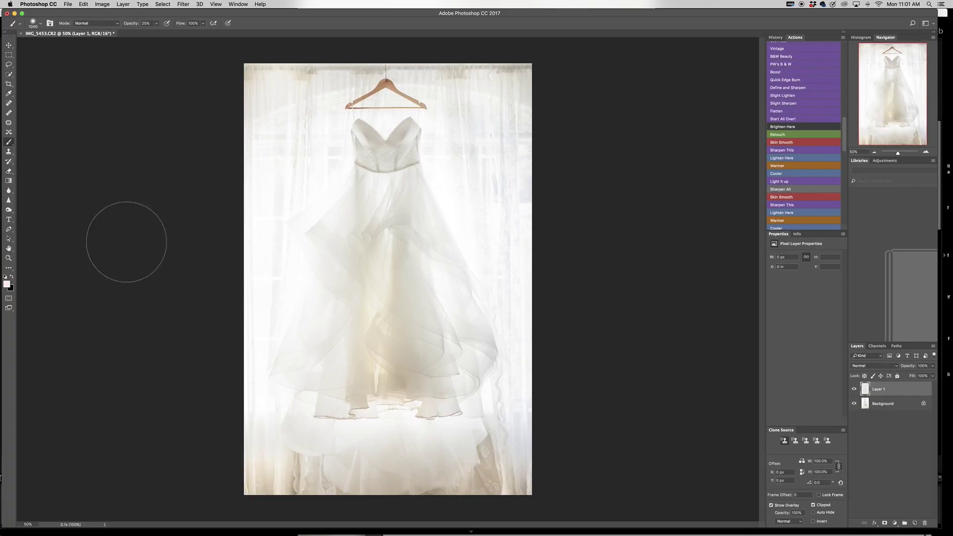
click(6, 283)
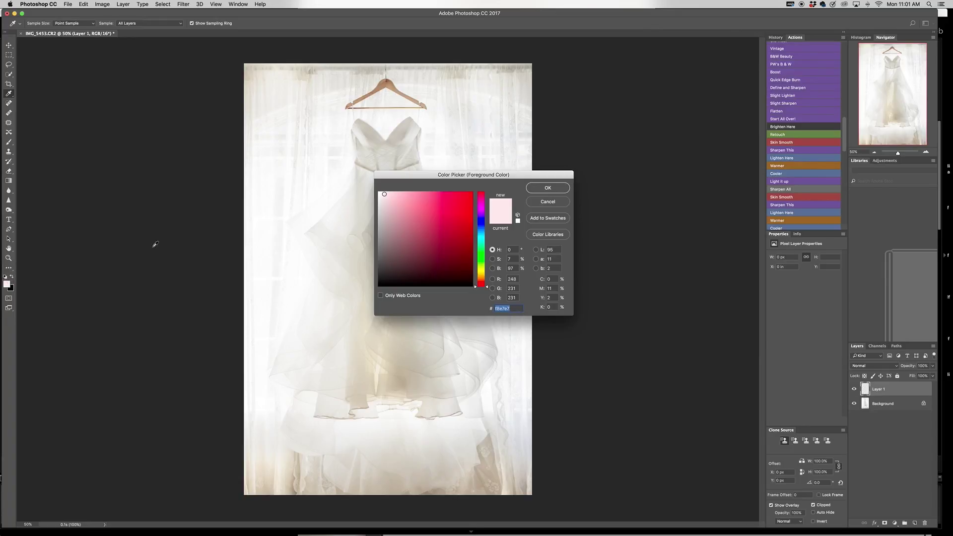
click(538, 202)
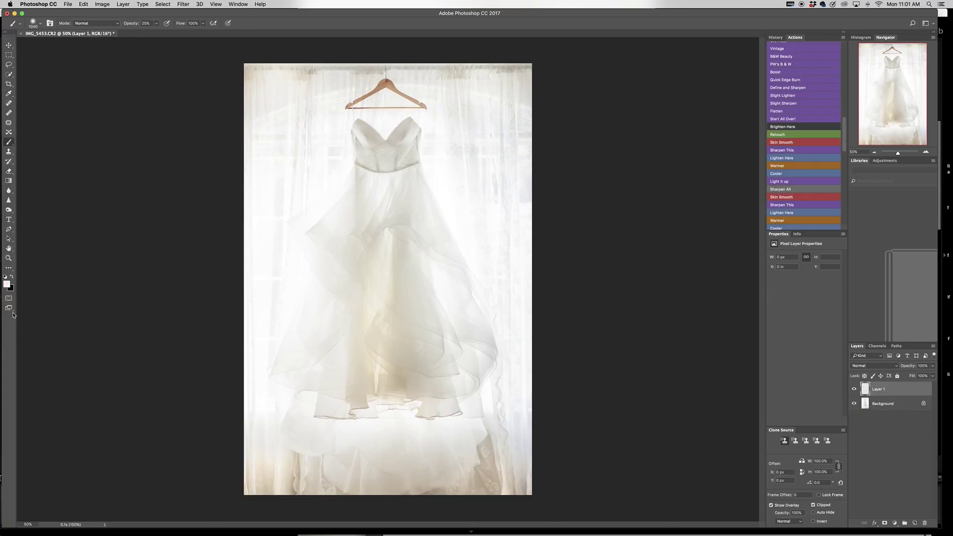
click(12, 279)
click(13, 278)
click(7, 284)
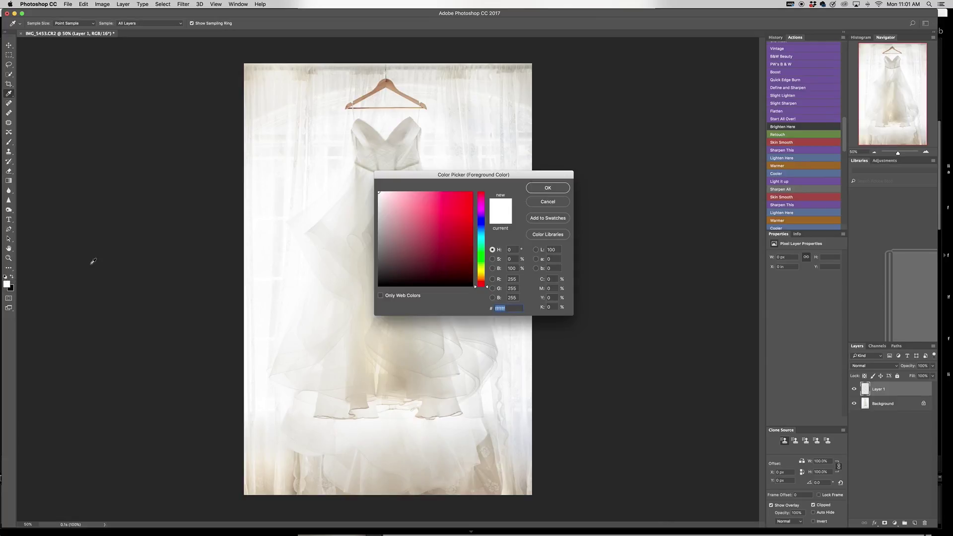
click(531, 192)
key(b)
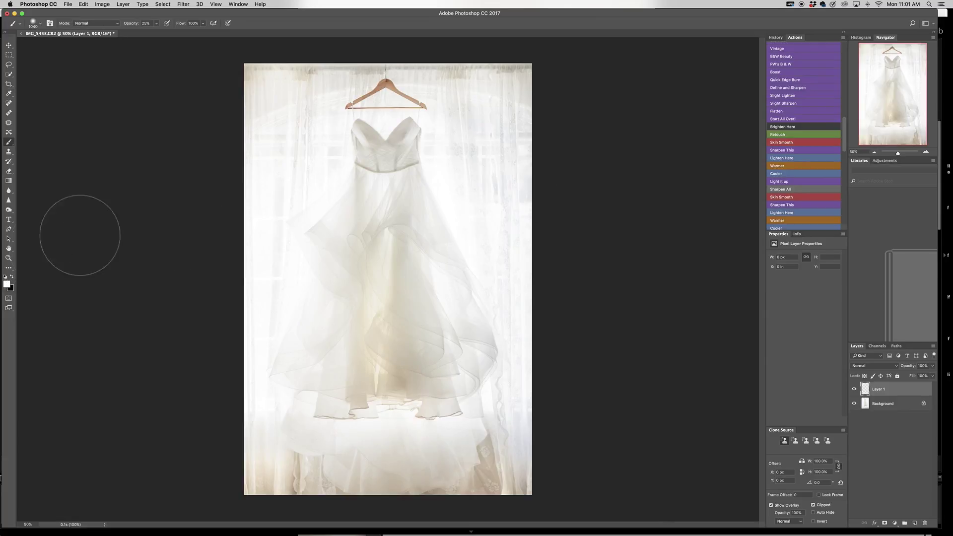
click(10, 269)
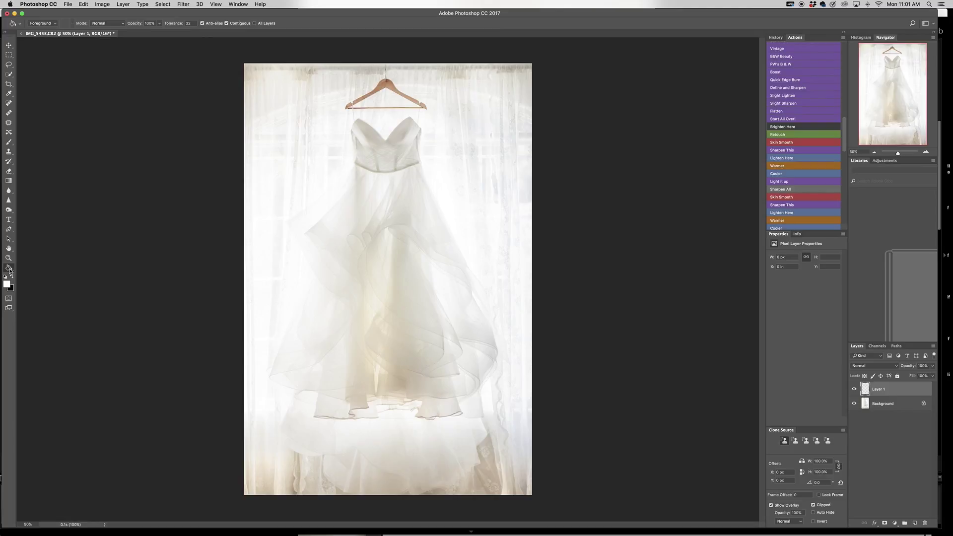
Fill Layer 1 with white and set its blend mode to Soft Light
click(405, 284)
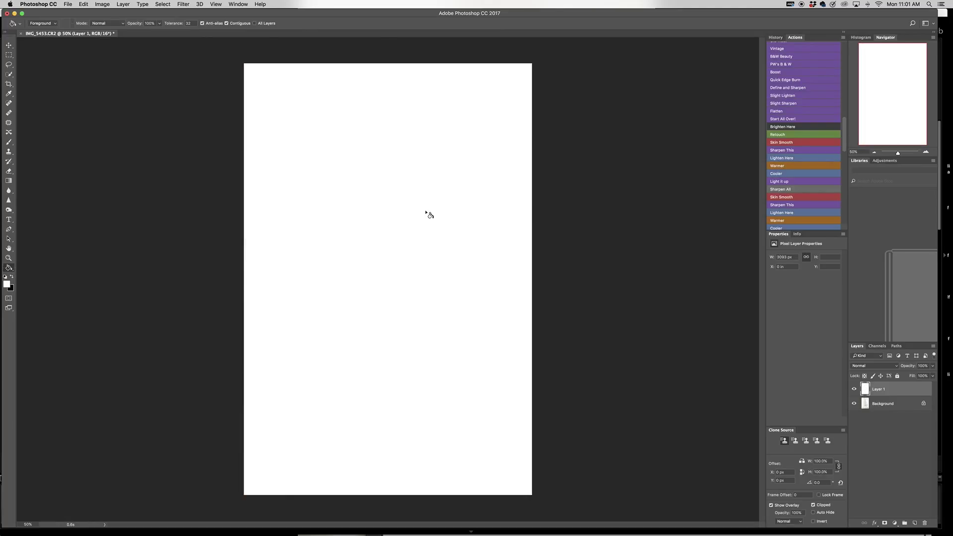
click(897, 368)
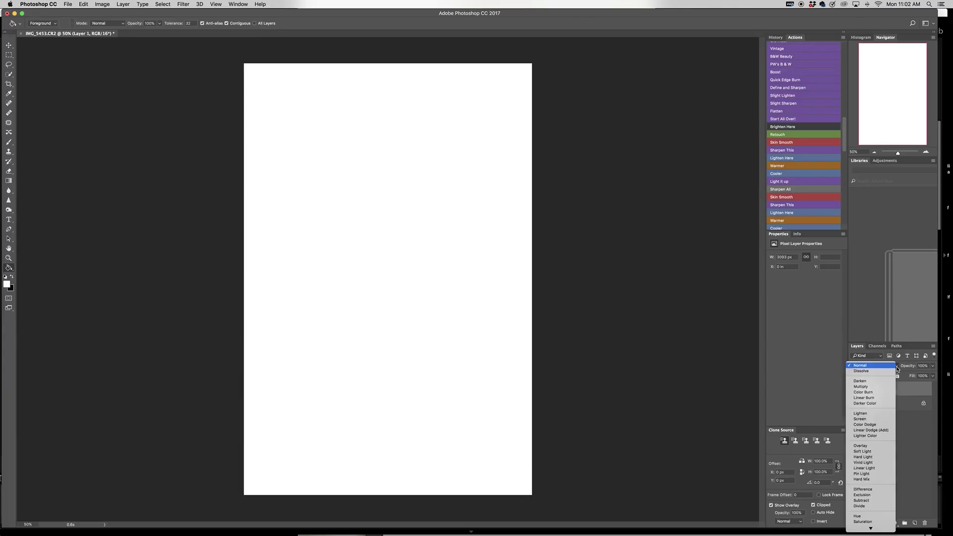
click(886, 452)
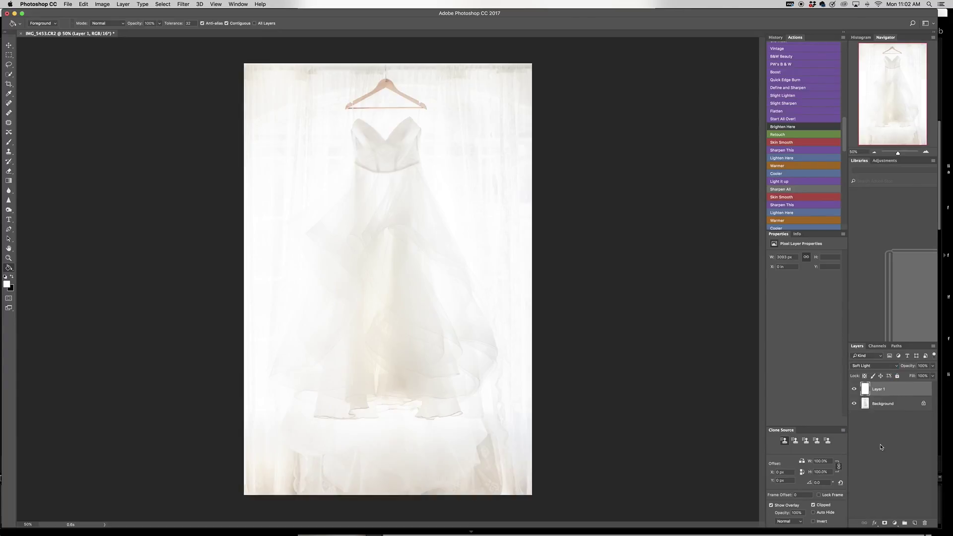
Adjust the white layer's opacity until it settles around 74%
click(933, 368)
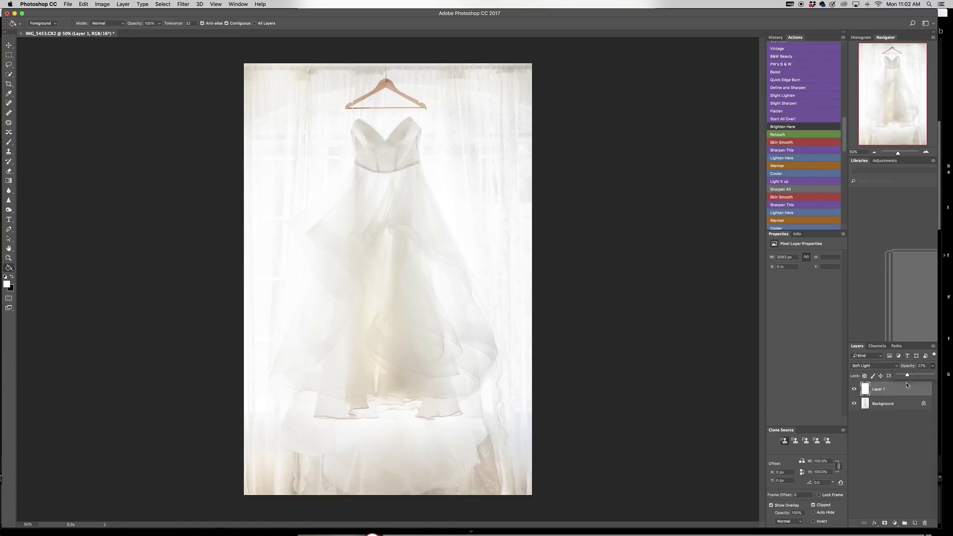
drag(917, 387, 932, 388)
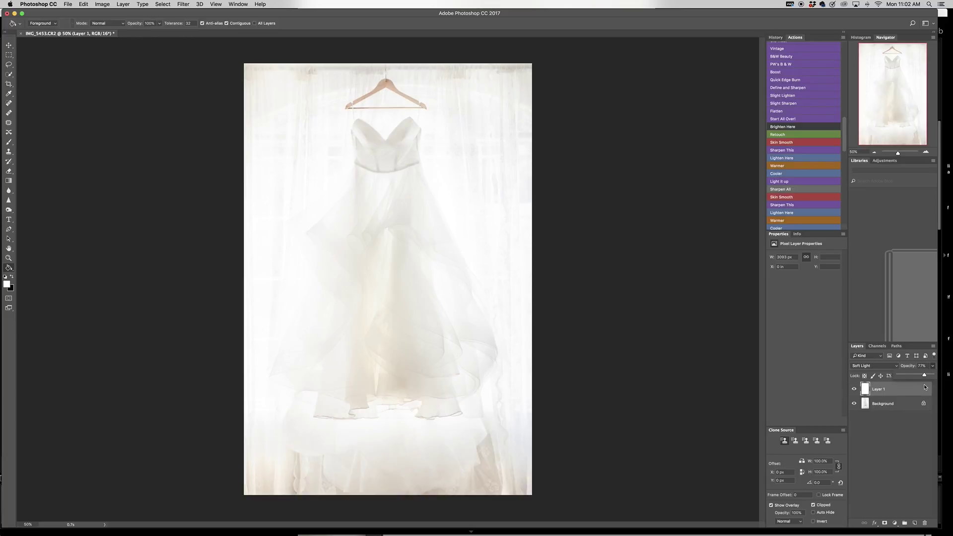
drag(925, 387, 913, 387)
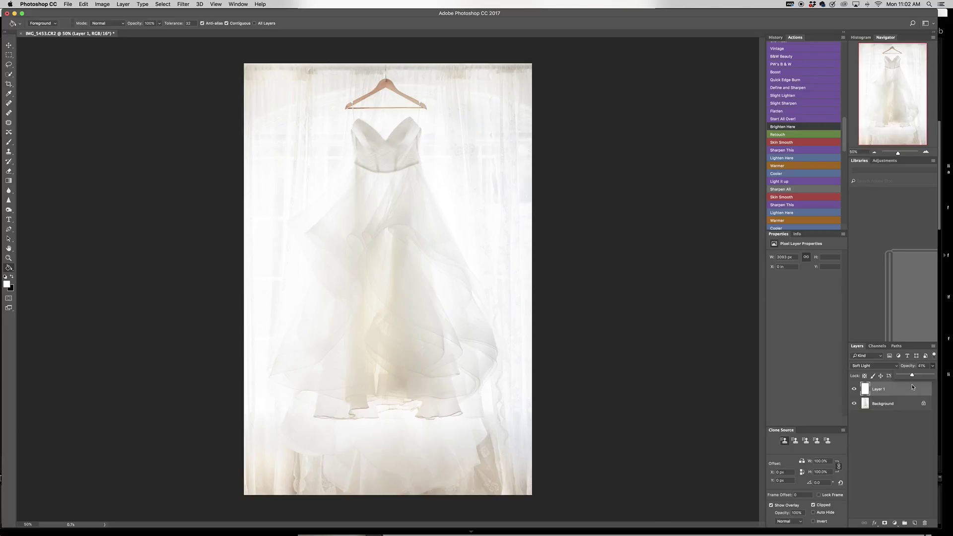
mouse_move(913, 387)
mouse_down()
mouse_move(925, 387)
mouse_move(916, 387)
mouse_up()
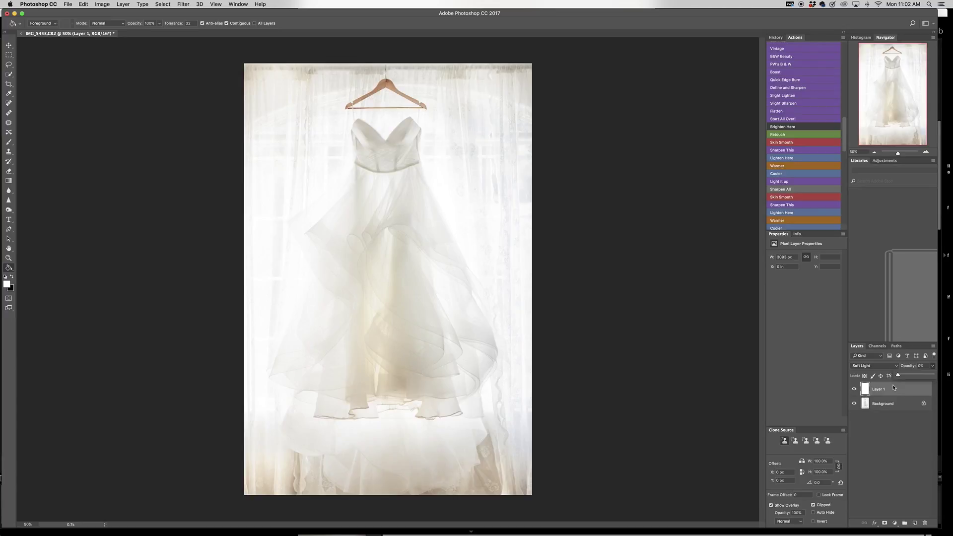
drag(915, 387, 918, 388)
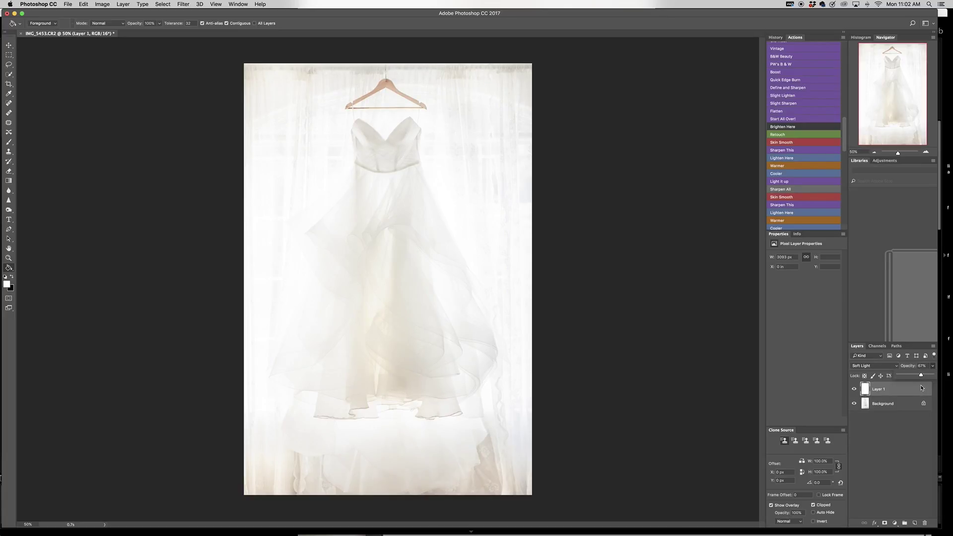
click(123, 5)
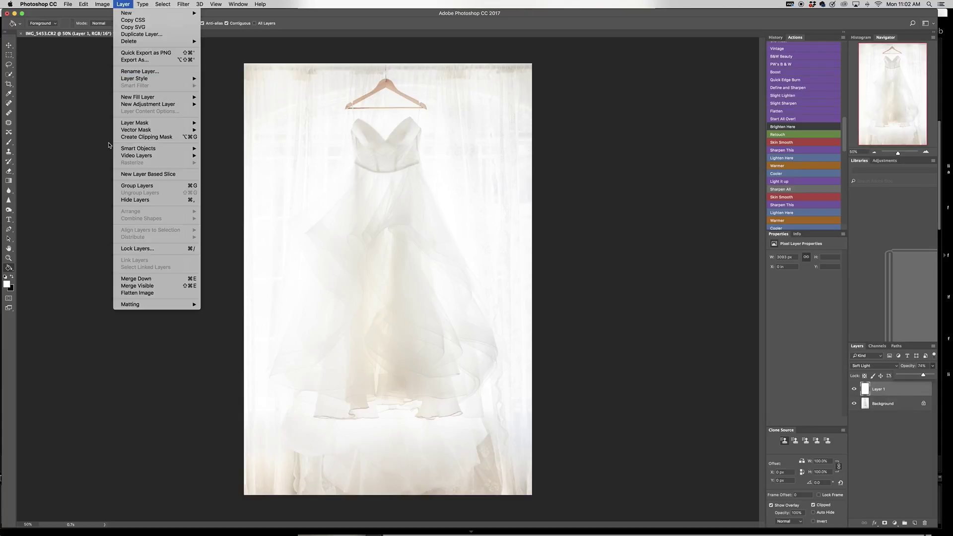
Flatten the image to one Background layer, then lower Hue/Saturation saturation to about -26
click(138, 293)
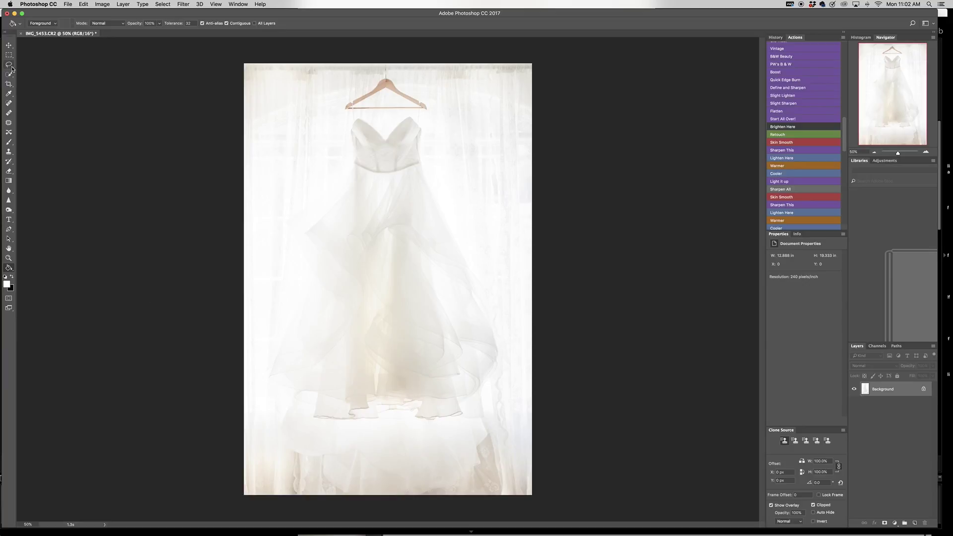
click(103, 4)
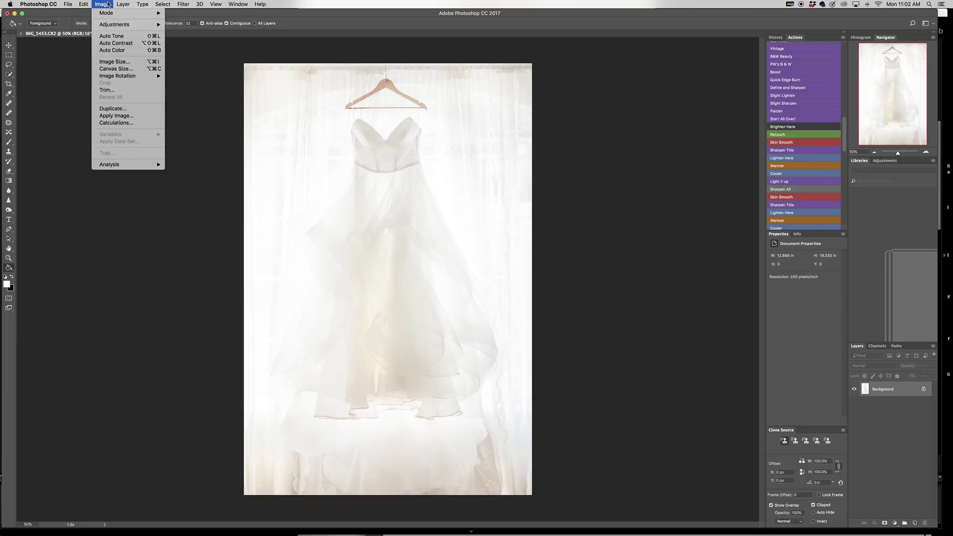
mouse_move(108, 28)
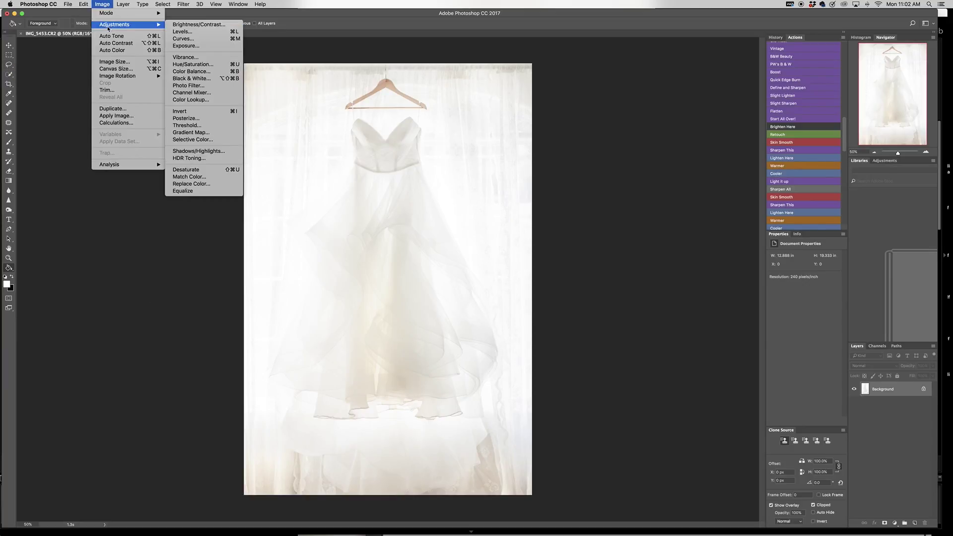
click(196, 64)
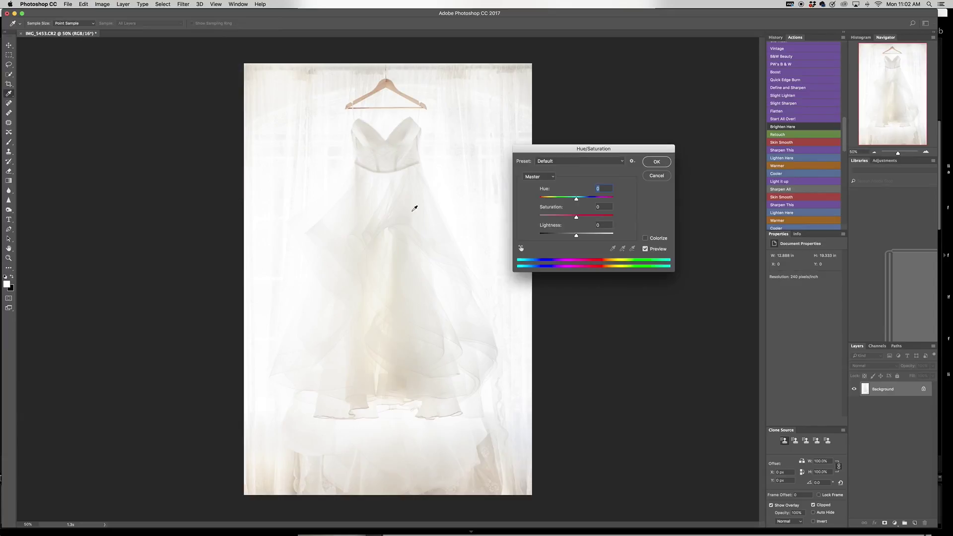
click(576, 217)
drag(576, 220, 566, 221)
mouse_move(566, 218)
mouse_down()
mouse_move(544, 219)
mouse_move(576, 223)
mouse_move(566, 224)
mouse_move(578, 237)
mouse_move(567, 219)
mouse_up()
click(656, 162)
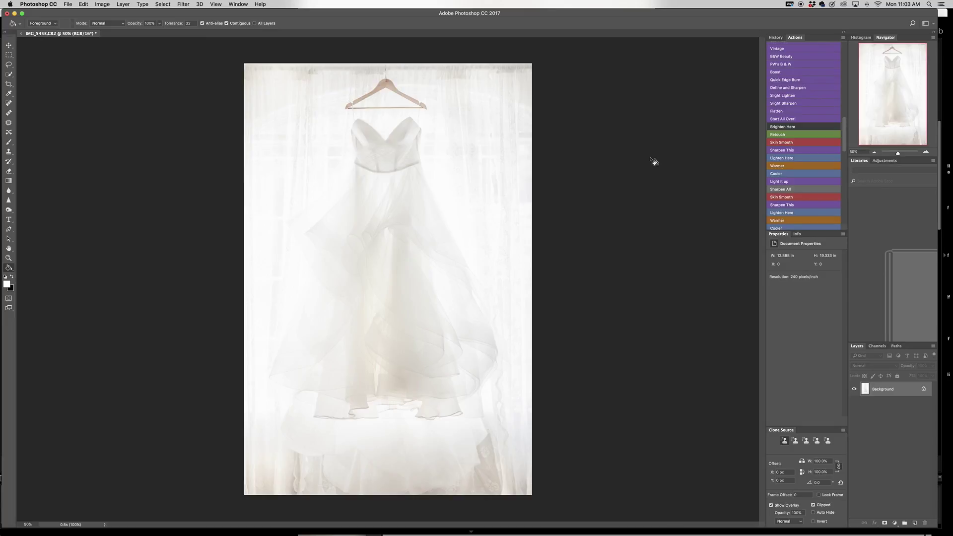
In the History panel, view the original IMG_5453.CR2 snapshot, then return to the Hue/Saturation state
click(776, 37)
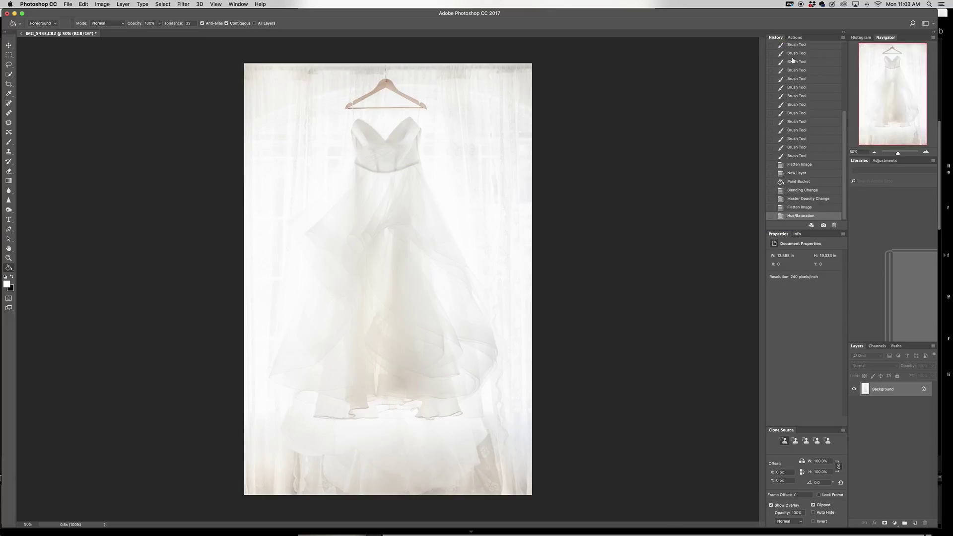
scroll(793, 60, up, 5)
click(792, 49)
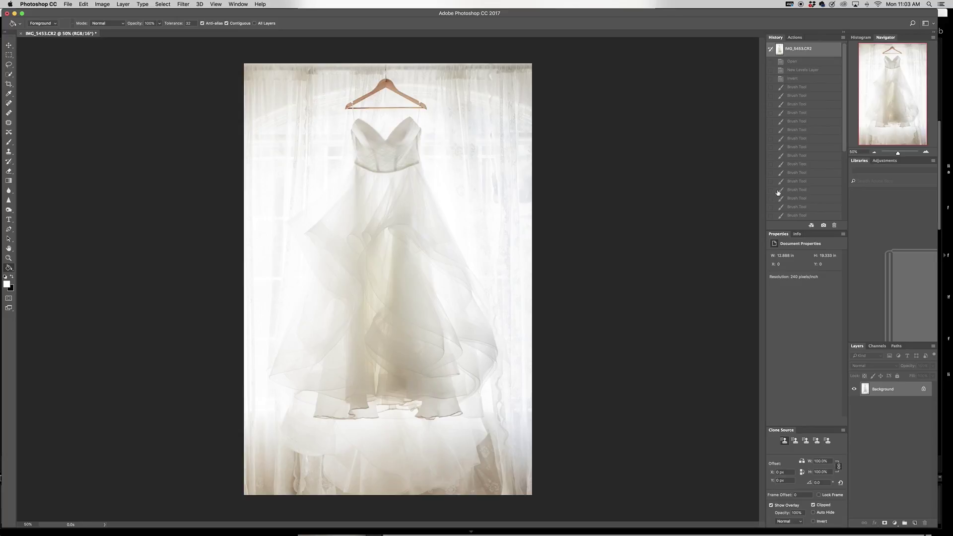
scroll(784, 189, down, 5)
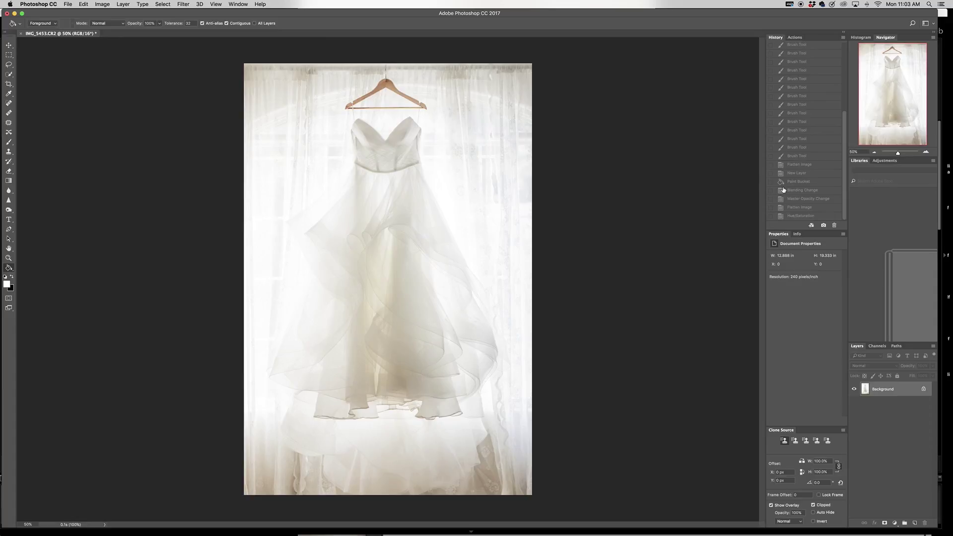
click(794, 216)
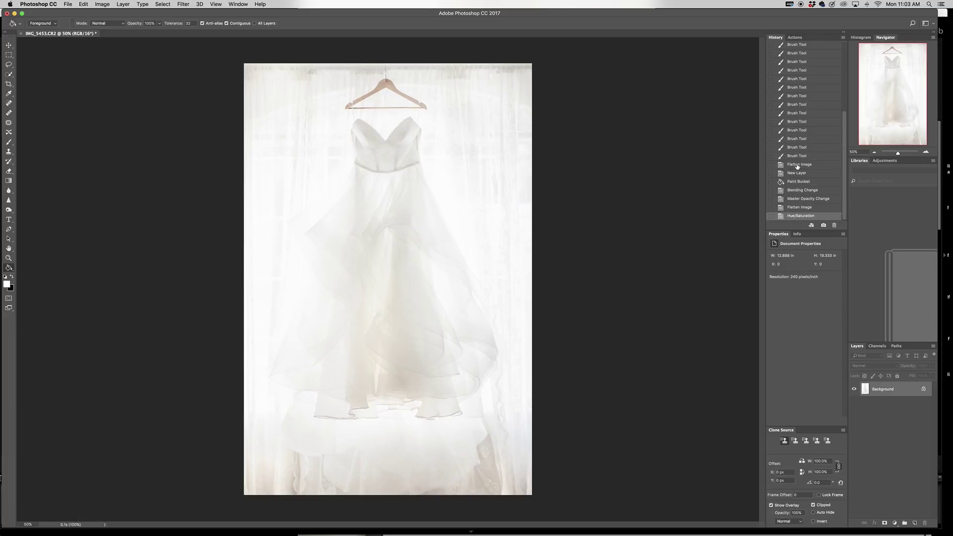
Compare original and edited twice more, finishing on the latest Hue/Saturation state
scroll(796, 168, up, 10)
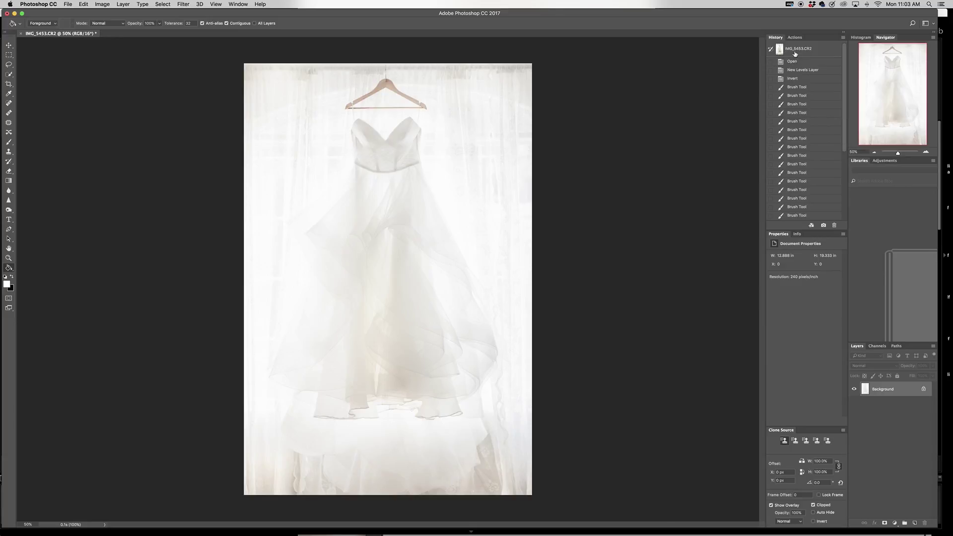
click(795, 53)
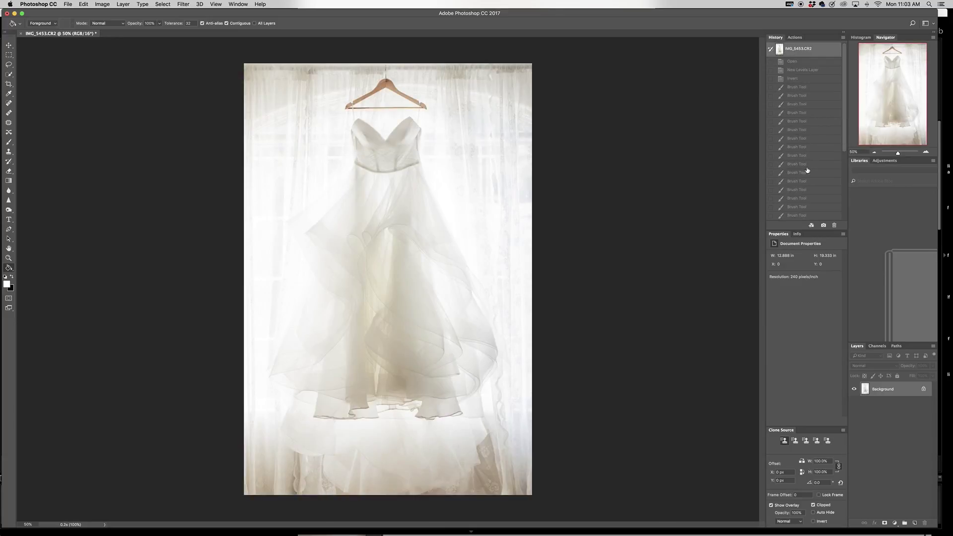
scroll(808, 169, down, 10)
click(798, 216)
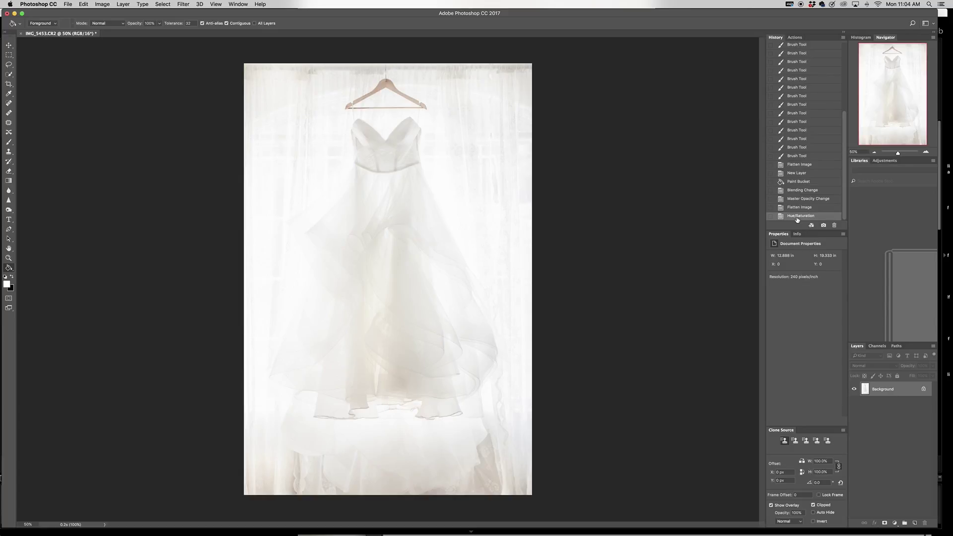
scroll(808, 184, up, 10)
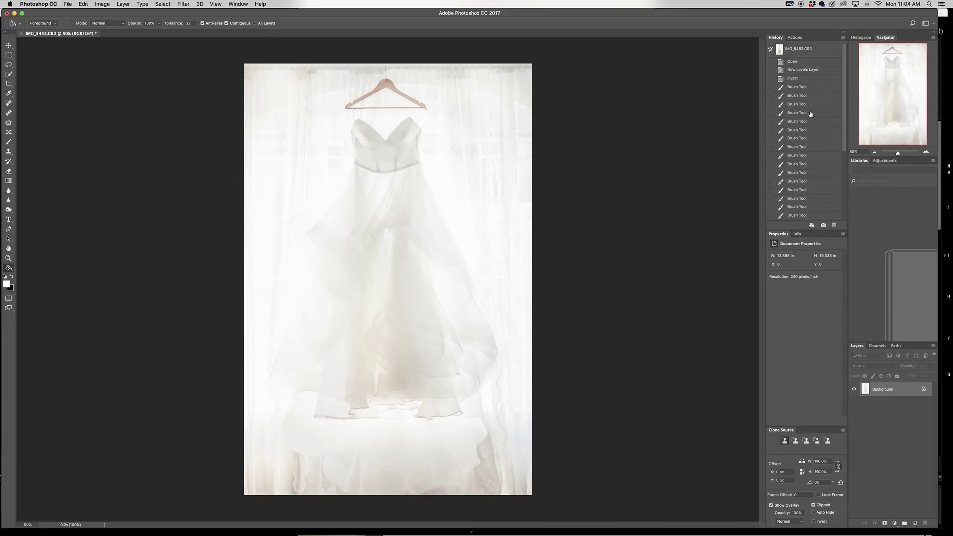
click(809, 53)
scroll(811, 63, down, 10)
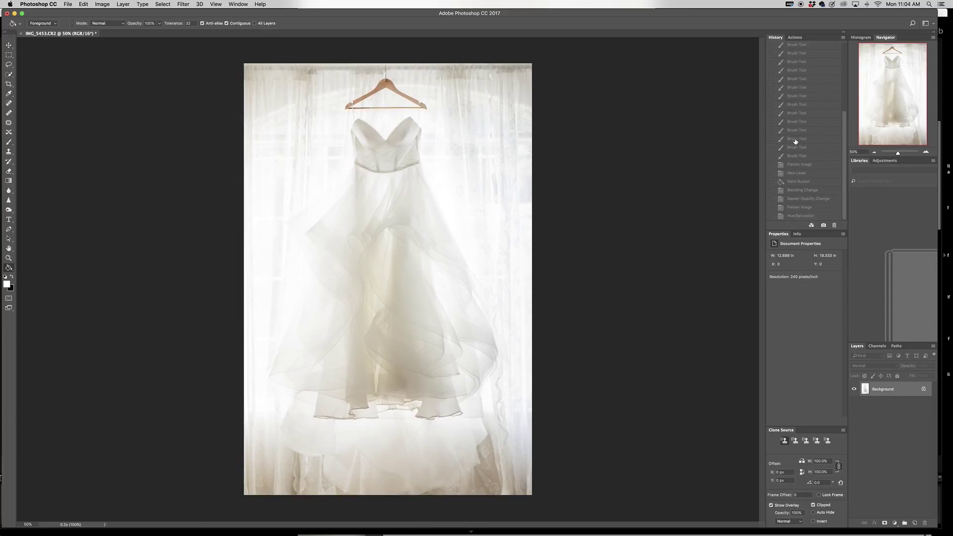
click(790, 217)
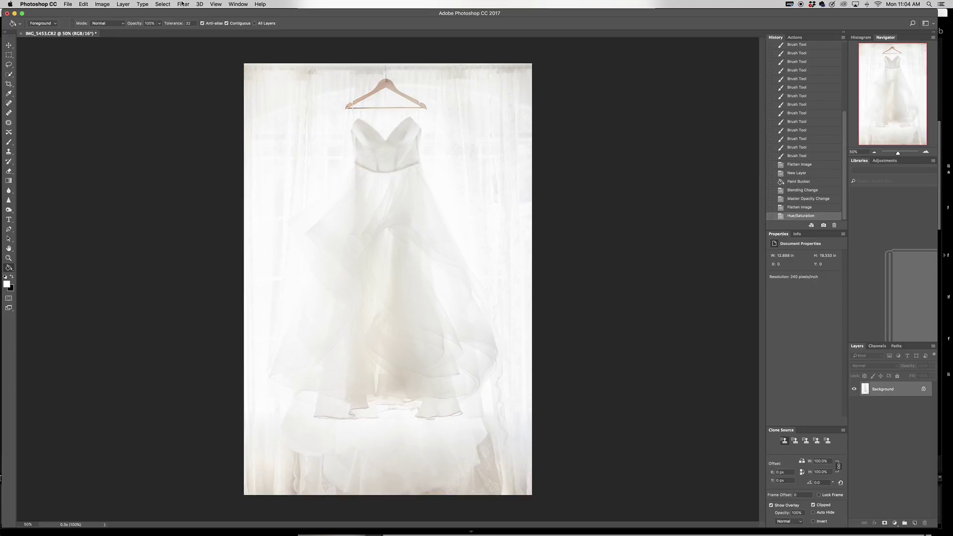